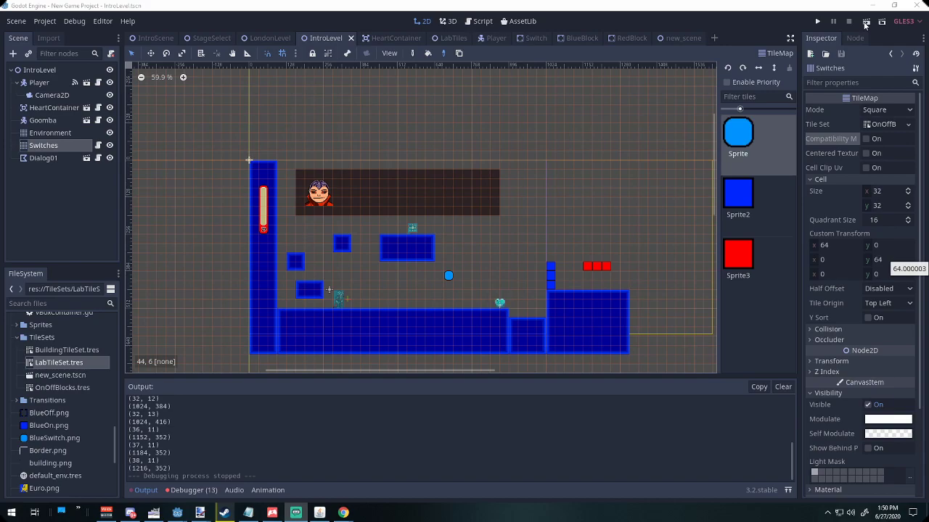
# - Save the IntroLevel scene and run it with Play Scene (F6)
pyautogui.click(865, 22)
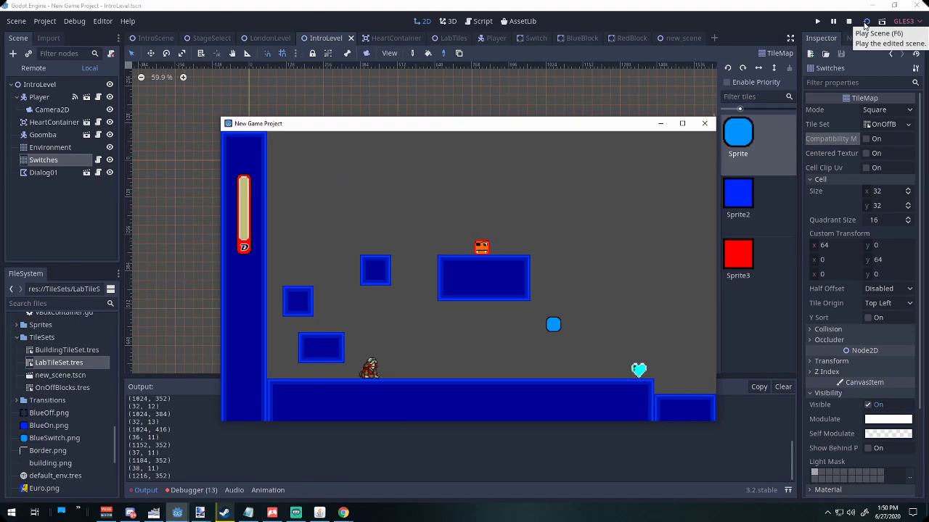
# - Walk the player right and left, then jump onto the small platform and higher ground
pyautogui.press('Right')
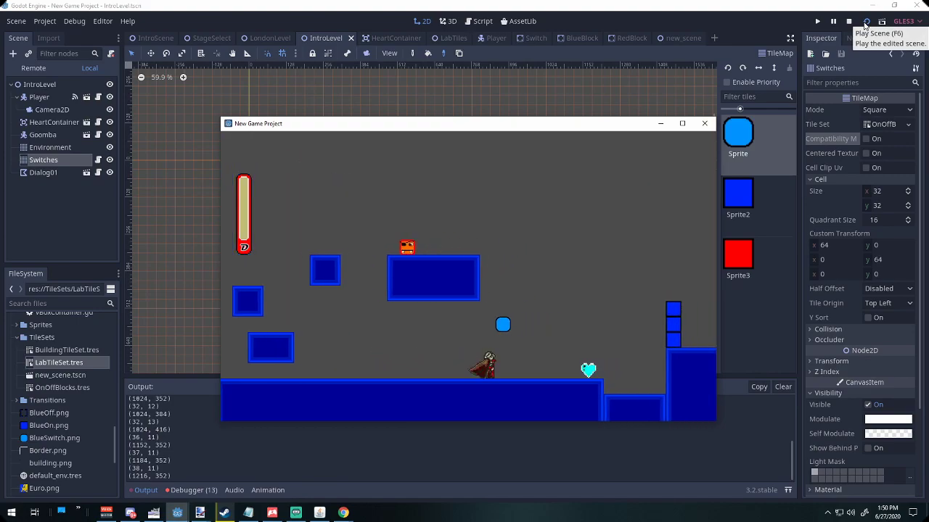
pyautogui.press('Left')
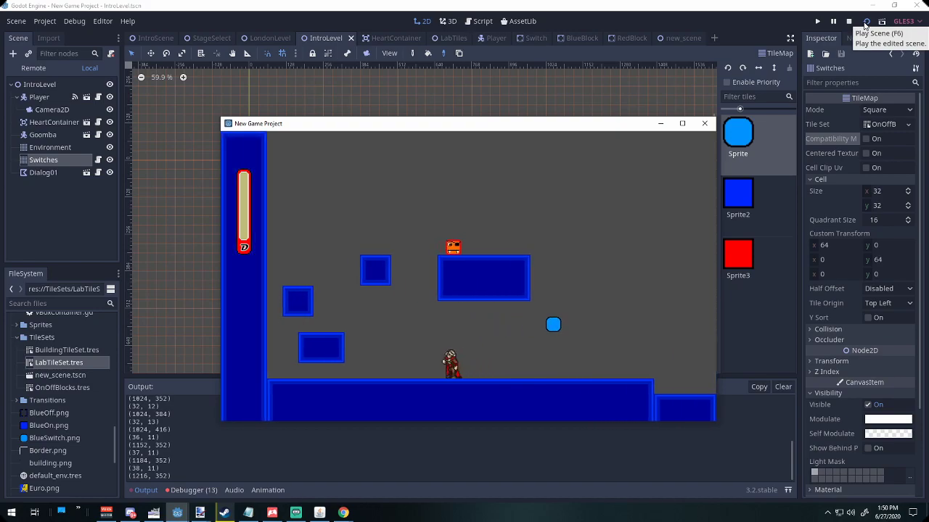
pyautogui.press('space')
pyautogui.press('Left')
pyautogui.press('Right')
pyautogui.press('space')
pyautogui.press('Right')
pyautogui.press('space')
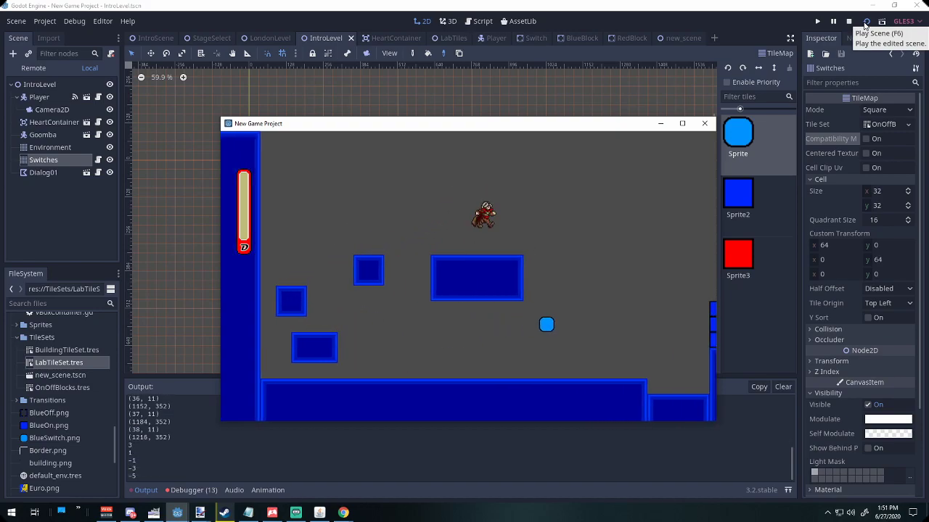
# - Run the player back and forth with repeated jumps, ending at the left wall
pyautogui.press('Left')
pyautogui.press('Right')
pyautogui.press('space')
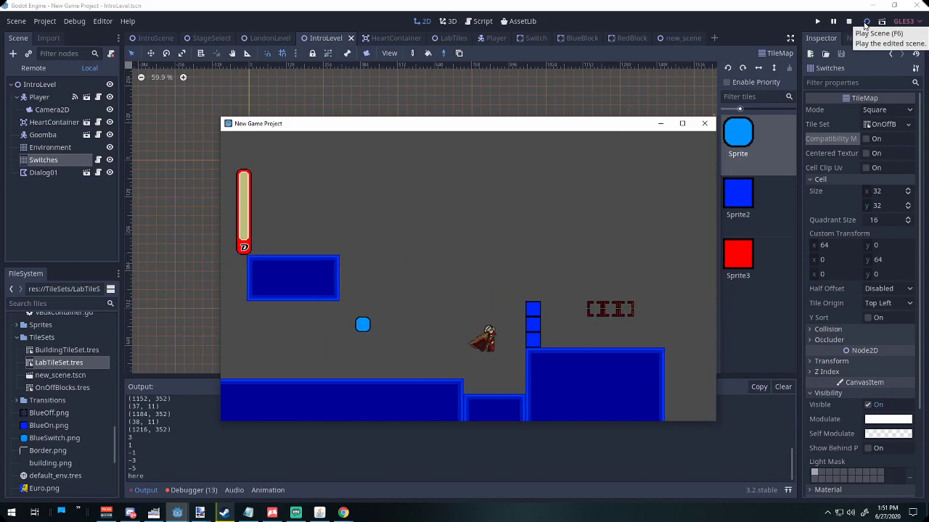
pyautogui.press('Left')
pyautogui.press('Right')
pyautogui.press('space')
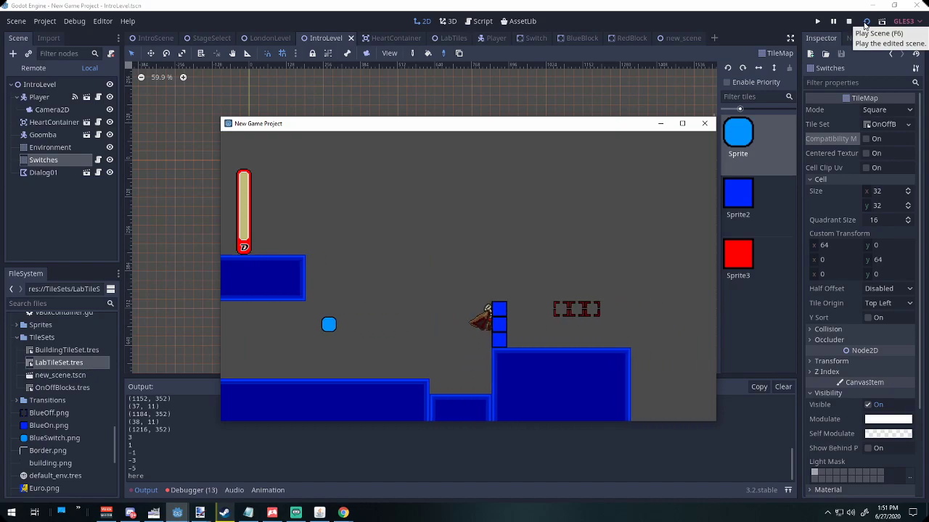
pyautogui.press('Left')
pyautogui.press('space')
pyautogui.press('Left')
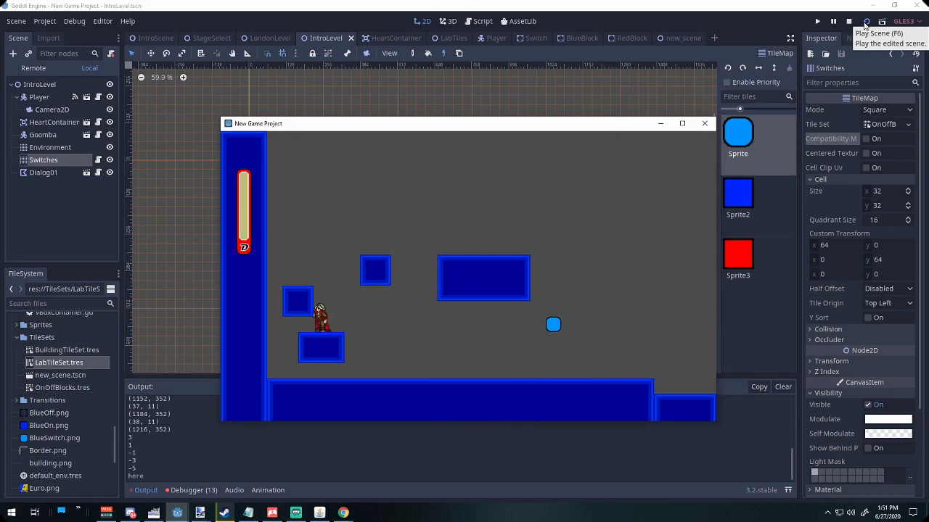
# - Jump right across the platforms onto the blue pillar, then walk back left
pyautogui.press('Right')
pyautogui.press('space')
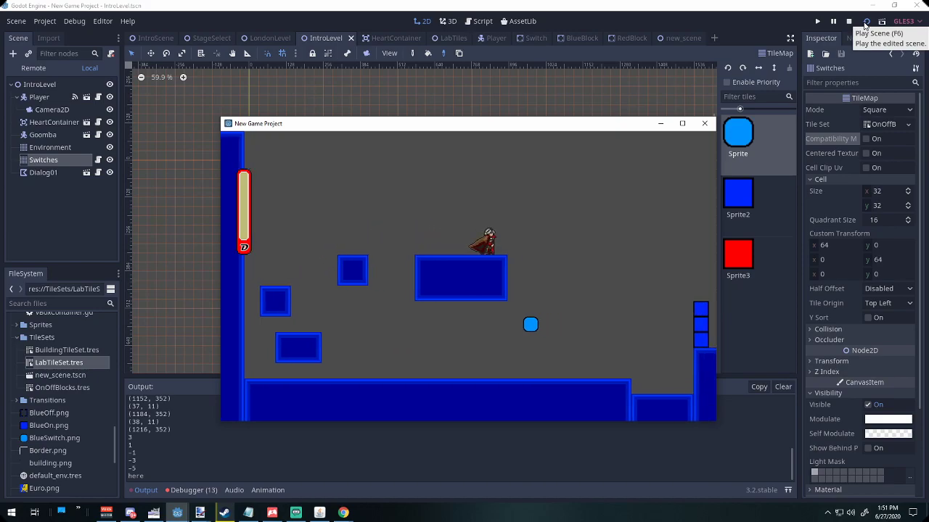
pyautogui.press('space')
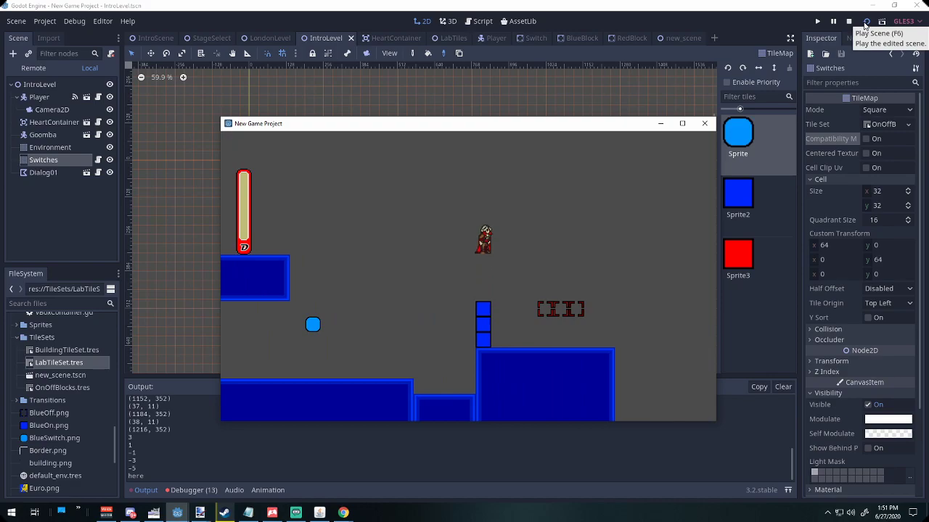
pyautogui.press('Left')
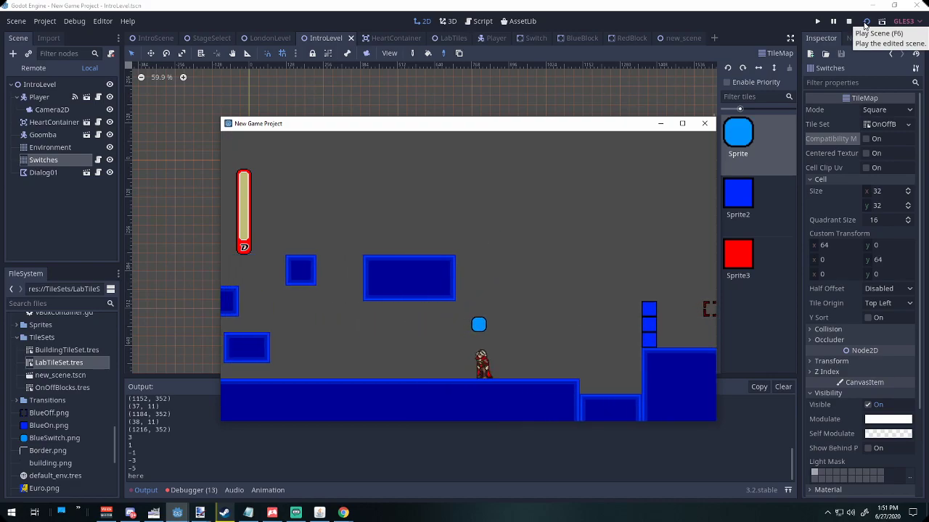
# - Jump into the switch to turn the blocks red, cross the red blocks, then head left
pyautogui.press('space')
pyautogui.press('Right')
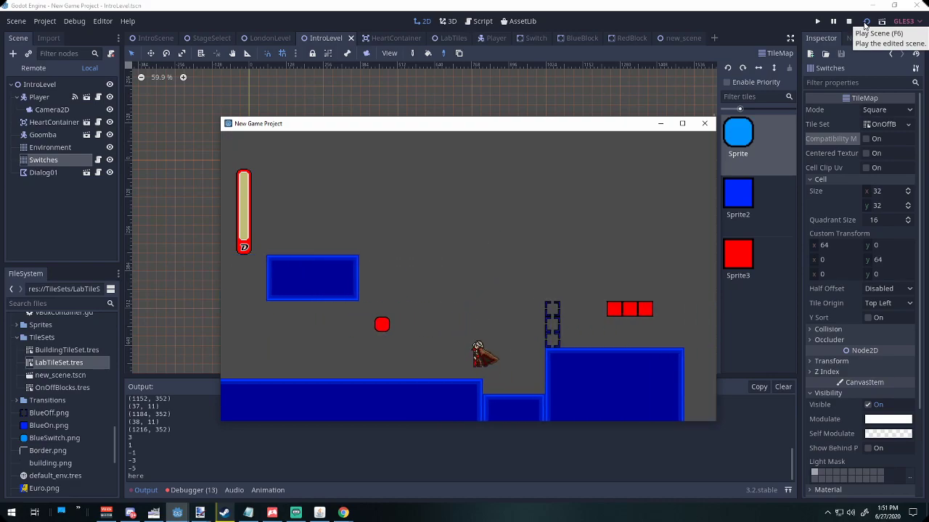
pyautogui.press('Right')
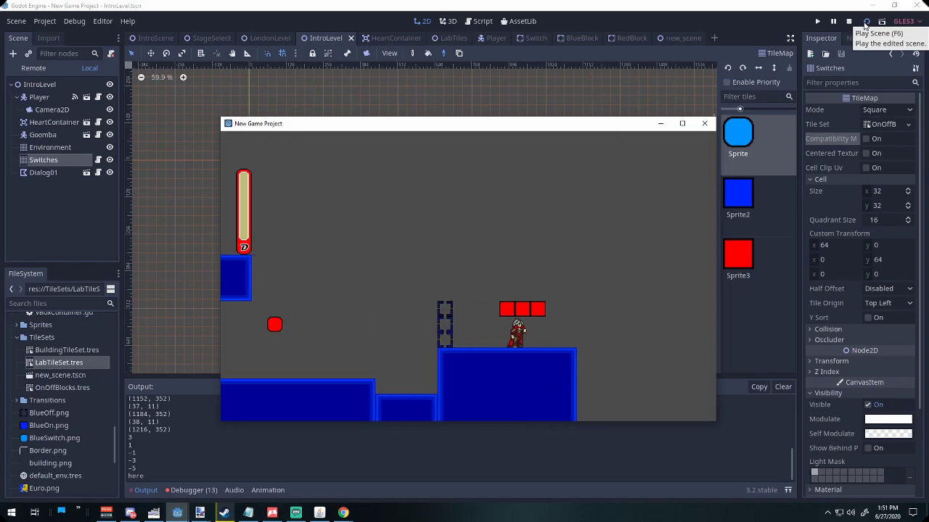
pyautogui.press('Left')
pyautogui.press('space')
pyautogui.press('Right')
pyautogui.press('Right')
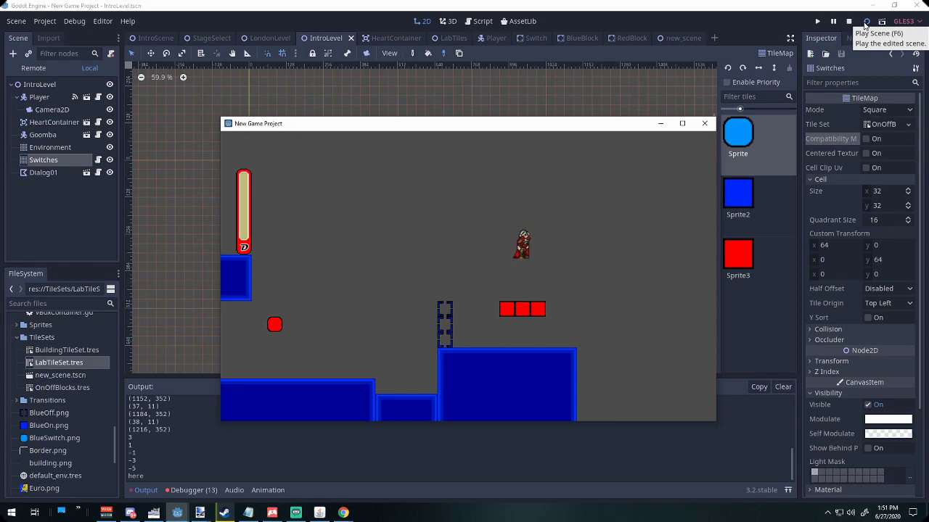
pyautogui.press('Left')
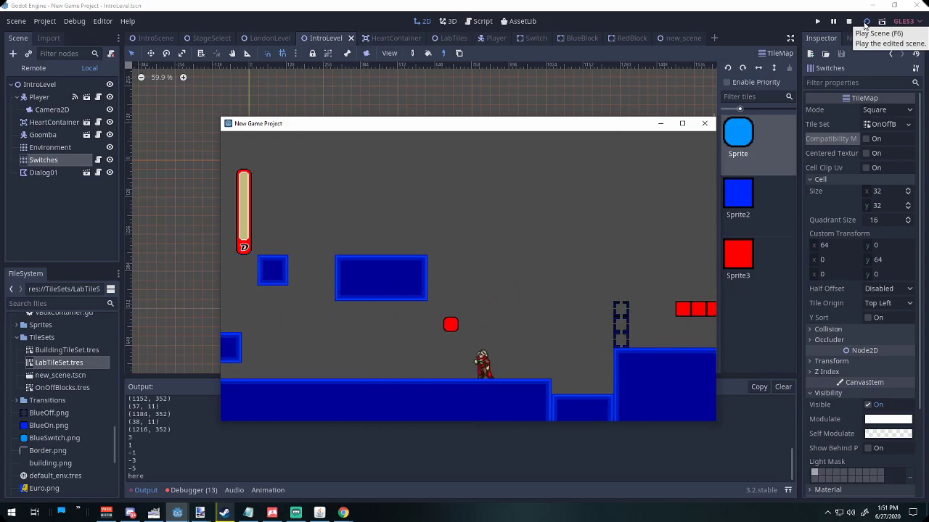
pyautogui.press('Right')
pyautogui.press('Left')
pyautogui.press('Left')
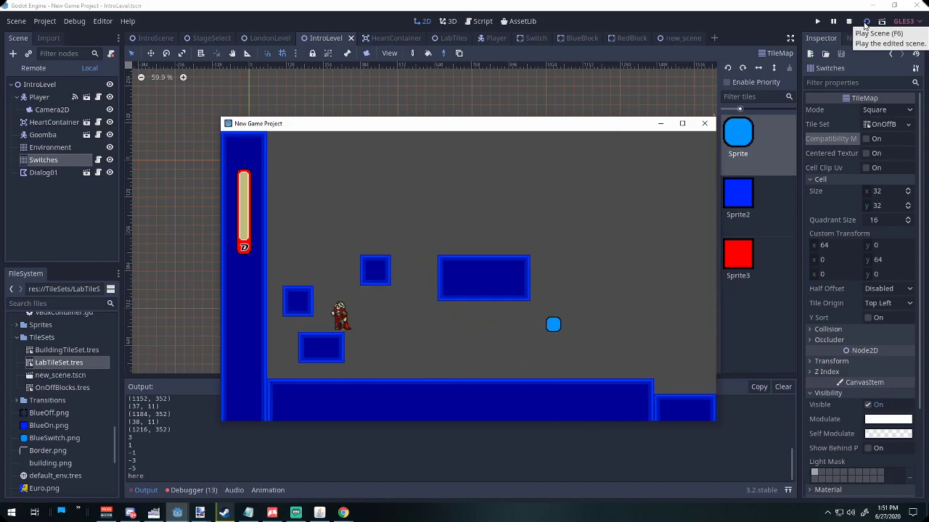
# - Move past the switch blocks and jump into the switch to turn the blocks red
pyautogui.press('Right')
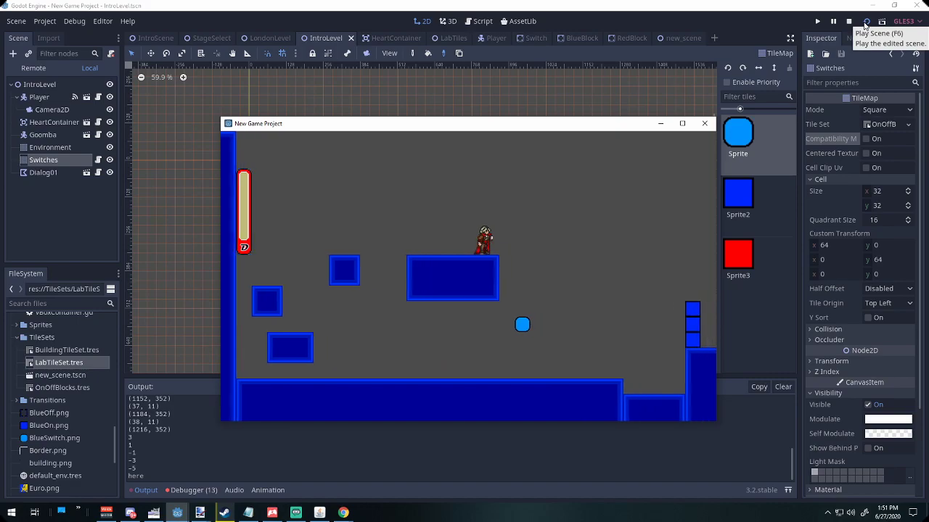
pyautogui.press('Right')
pyautogui.press('Left')
pyautogui.press('Right')
pyautogui.press('Left')
pyautogui.press('space')
pyautogui.press('Left')
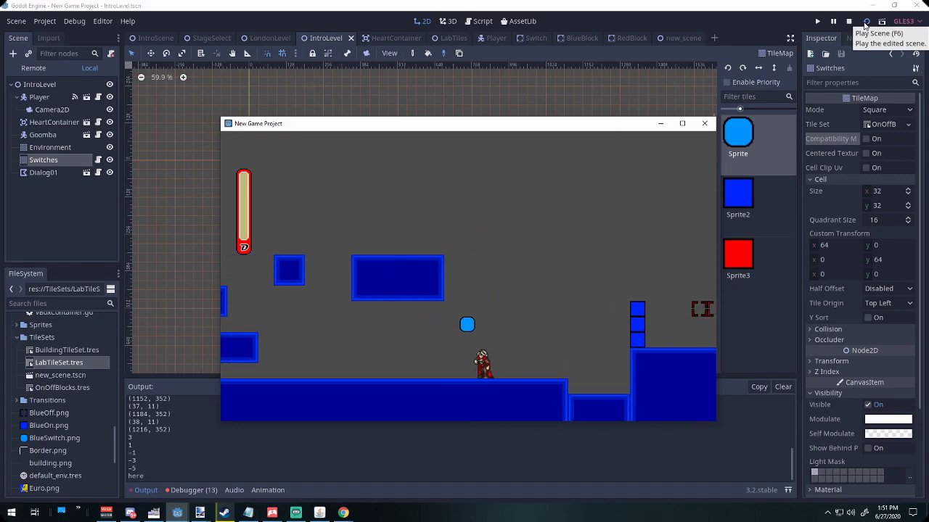
pyautogui.press('Right')
pyautogui.press('Right')
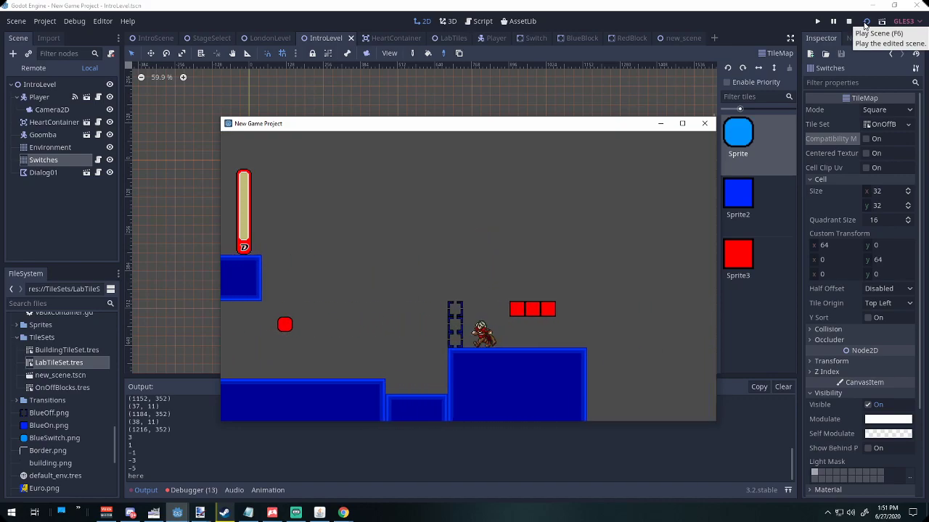
# - Jump onto the red blocks, walk off, and hit the switch back to blue
pyautogui.press('space')
pyautogui.press('Left')
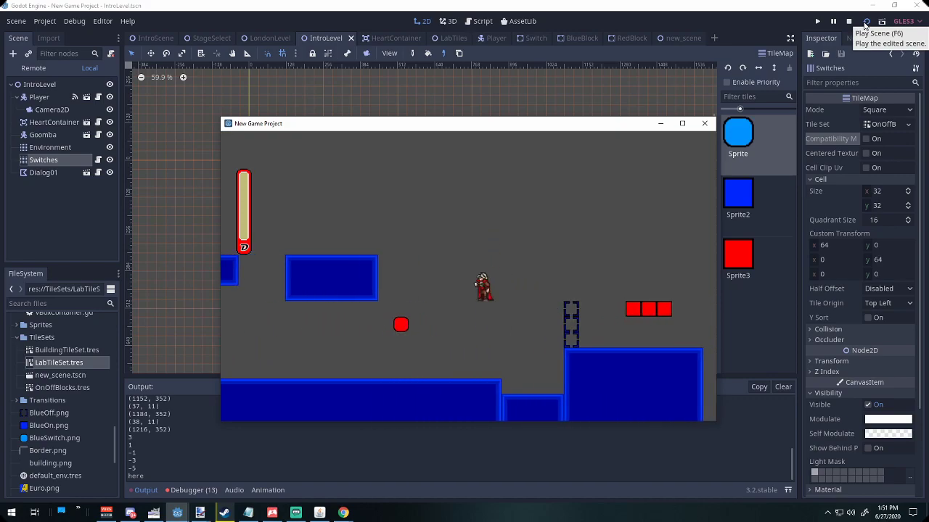
pyautogui.press('space')
pyautogui.press('Right')
pyautogui.press('Left')
pyautogui.press('space')
pyautogui.press('Right')
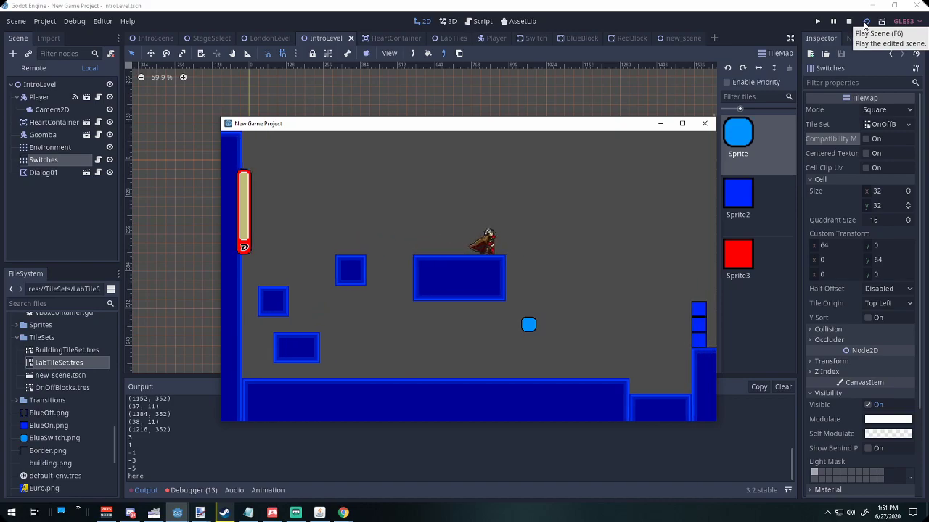
# - Walk the player left and right, dropping down to the ground
pyautogui.press('Left')
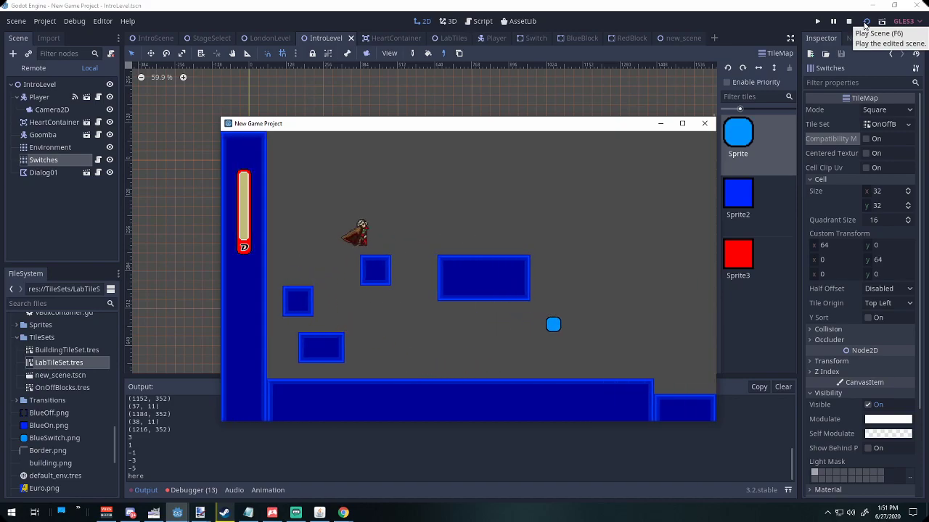
pyautogui.press('Right')
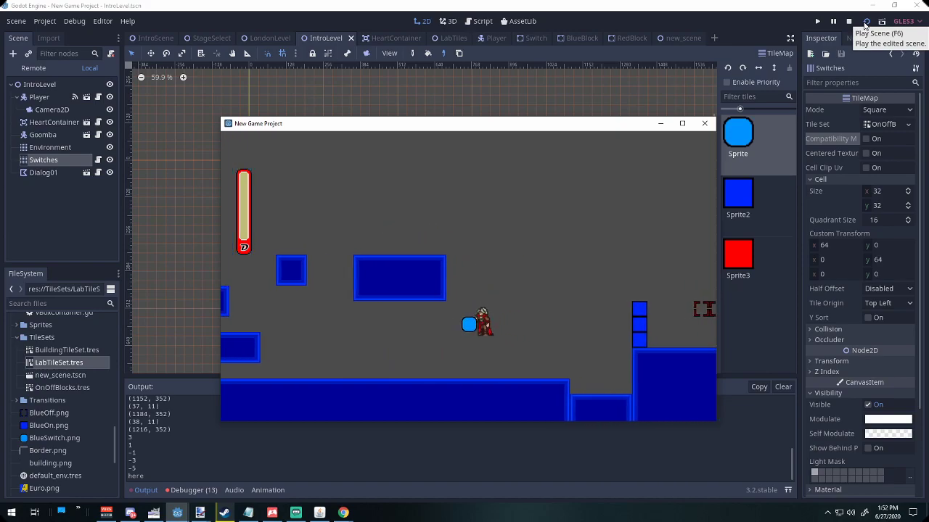
pyautogui.press('Left')
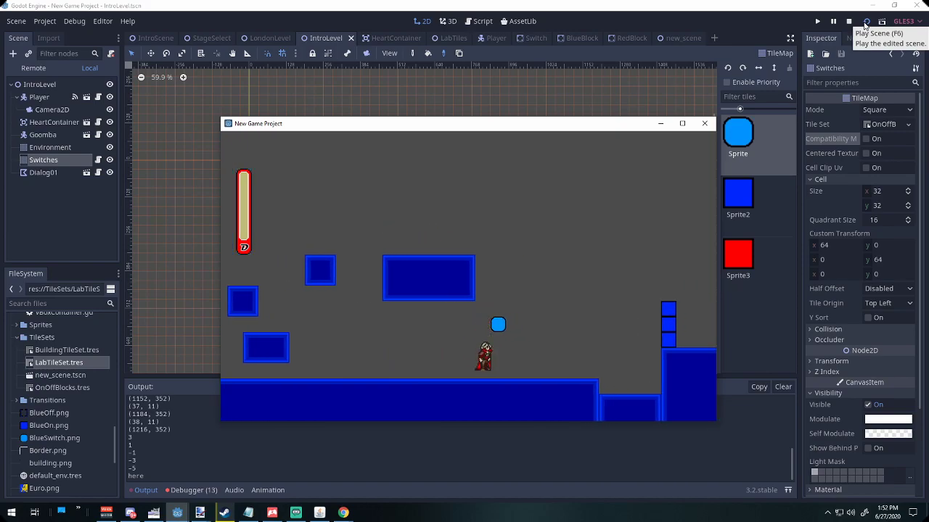
pyautogui.press('Right')
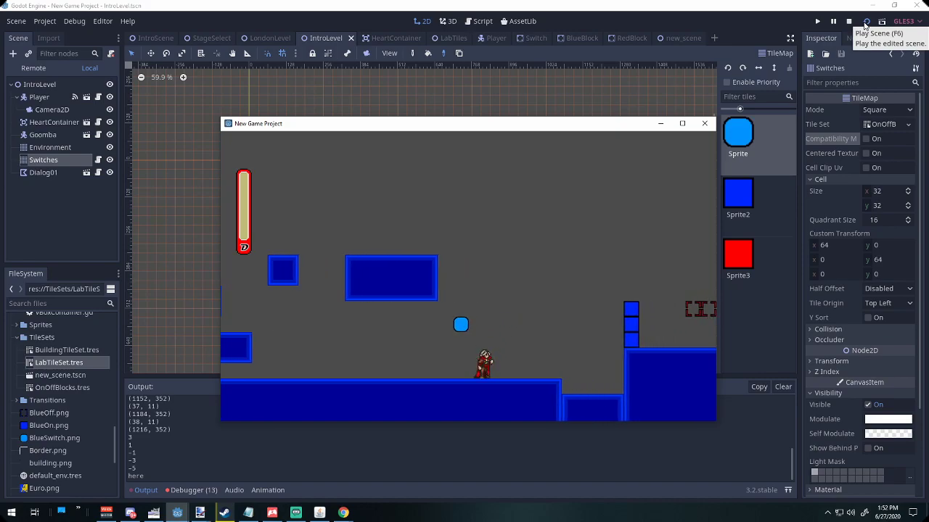
# - Hit the switch to turn the blocks red, then again to turn them blue
pyautogui.press('space')
pyautogui.press('Left')
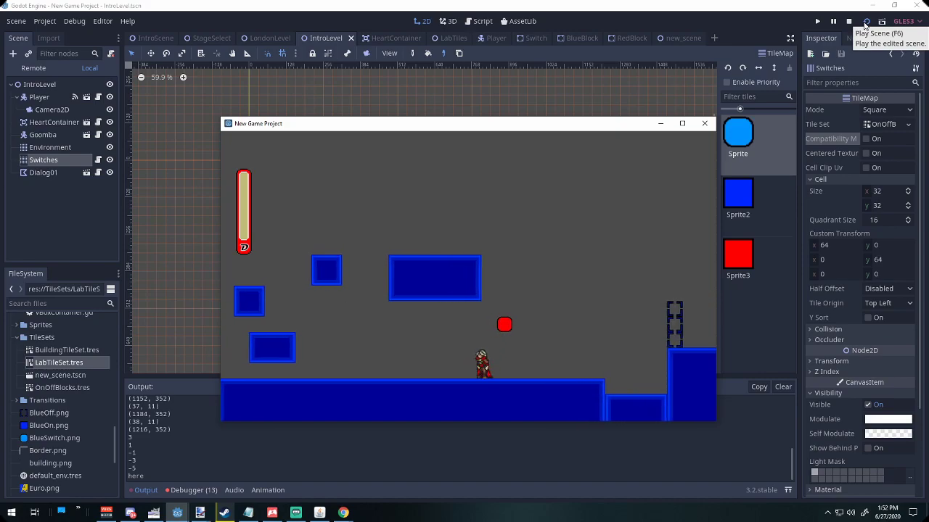
pyautogui.press('Right')
pyautogui.press('space')
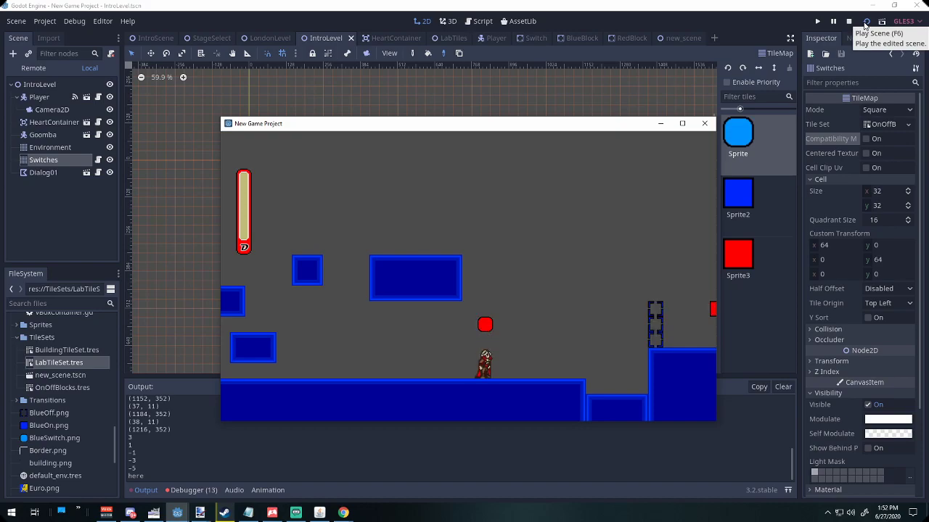
pyautogui.press('space')
pyautogui.press('Right')
pyautogui.press('Left')
pyautogui.press('Left')
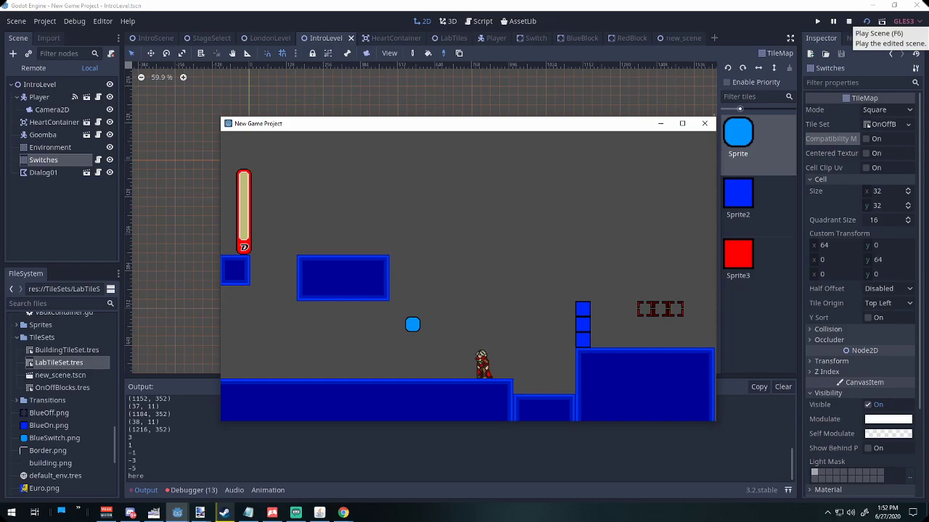